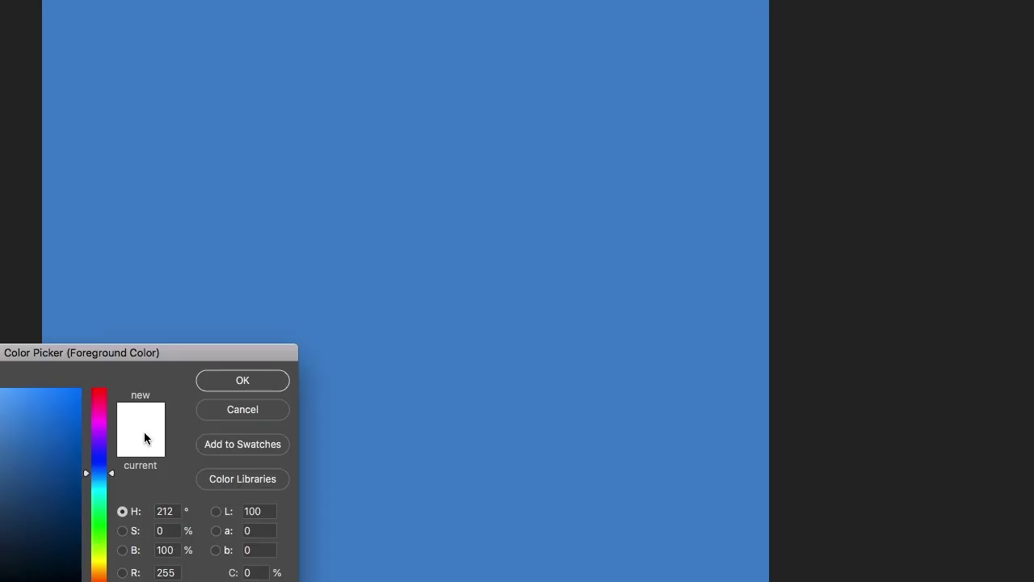
# Step: Confirm white as the paint colour, then change it to a saturated magenta
pyautogui.click(242, 382)
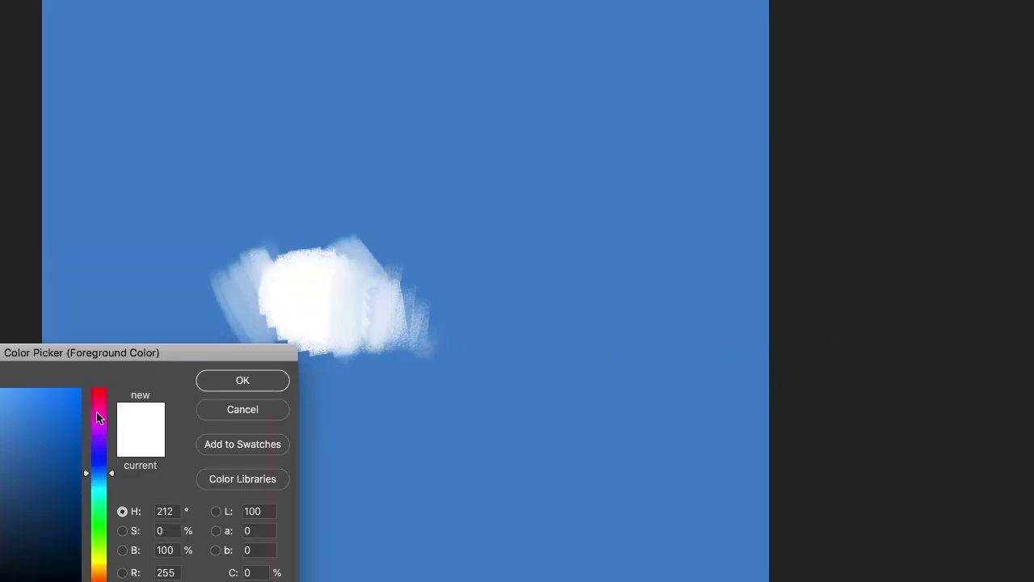
pyautogui.click(97, 417)
pyautogui.moveTo(51, 396); pyautogui.dragTo(11, 411)
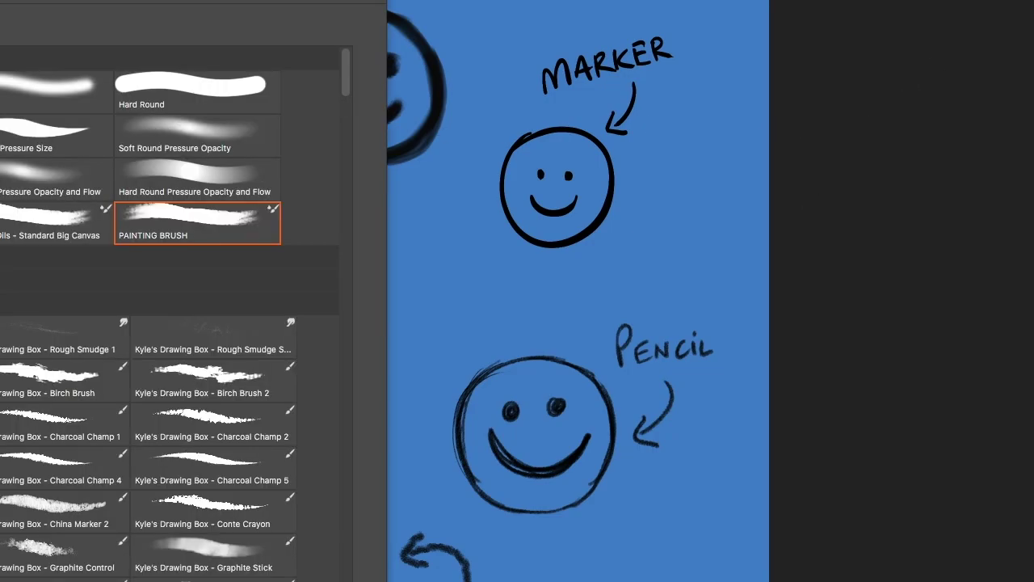
# Step: Select the Oils - Standard Big Canvas brush preset
pyautogui.click(49, 225)
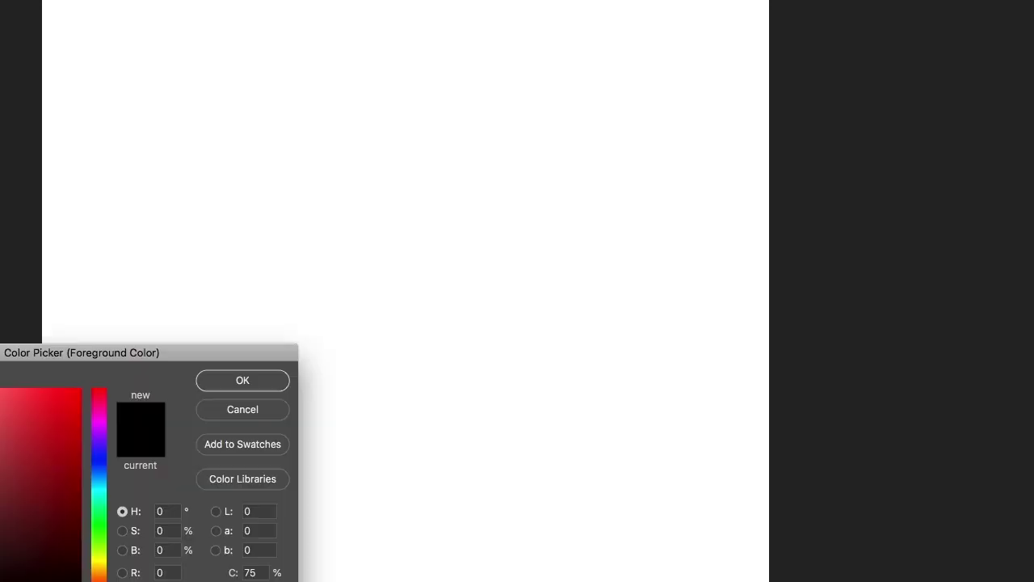
# Step: Set the foreground to a rich sky blue and settle on the PAINTING BRUSH preset
pyautogui.click(93, 470)
pyautogui.moveTo(32, 449); pyautogui.dragTo(0, 437)
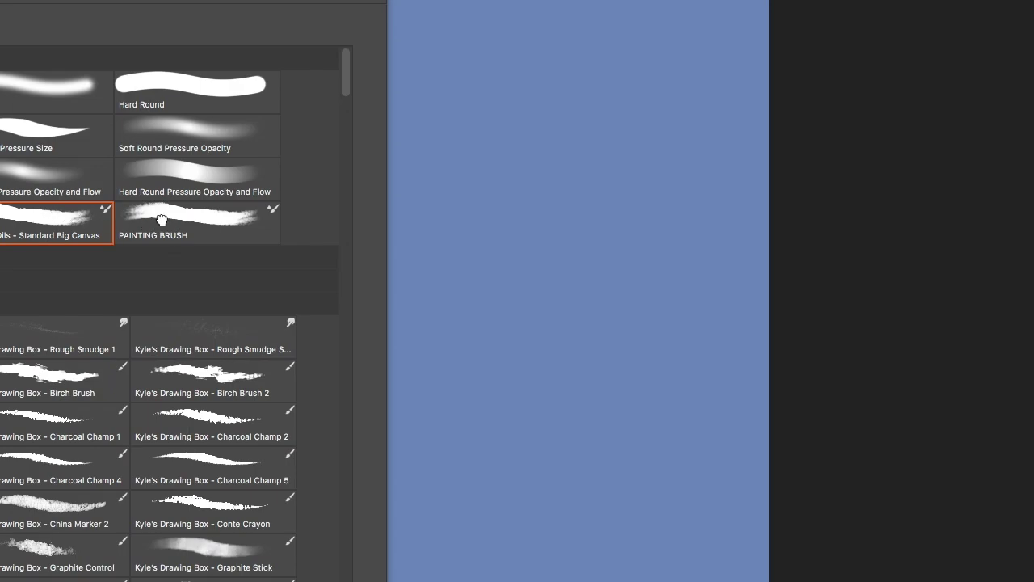
pyautogui.click(162, 220)
pyautogui.click(57, 220)
pyautogui.click(154, 214)
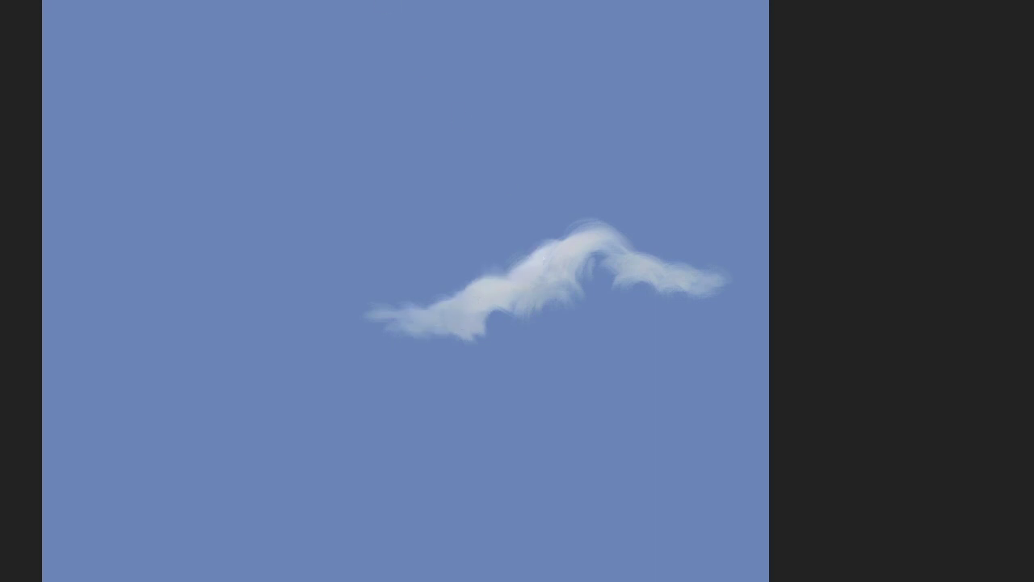
# Step: Brush soft white along the cloud's neck, belly and lower lobe to blend it
pyautogui.moveTo(481, 292)
pyautogui.mouseDown()
pyautogui.moveTo(550, 272)
pyautogui.moveTo(589, 240)
pyautogui.moveTo(559, 292)
pyautogui.moveTo(498, 291)
pyautogui.moveTo(469, 317)
pyautogui.moveTo(415, 330)
pyautogui.moveTo(423, 316)
pyautogui.moveTo(395, 329)
pyautogui.moveTo(309, 327)
pyautogui.mouseUp()
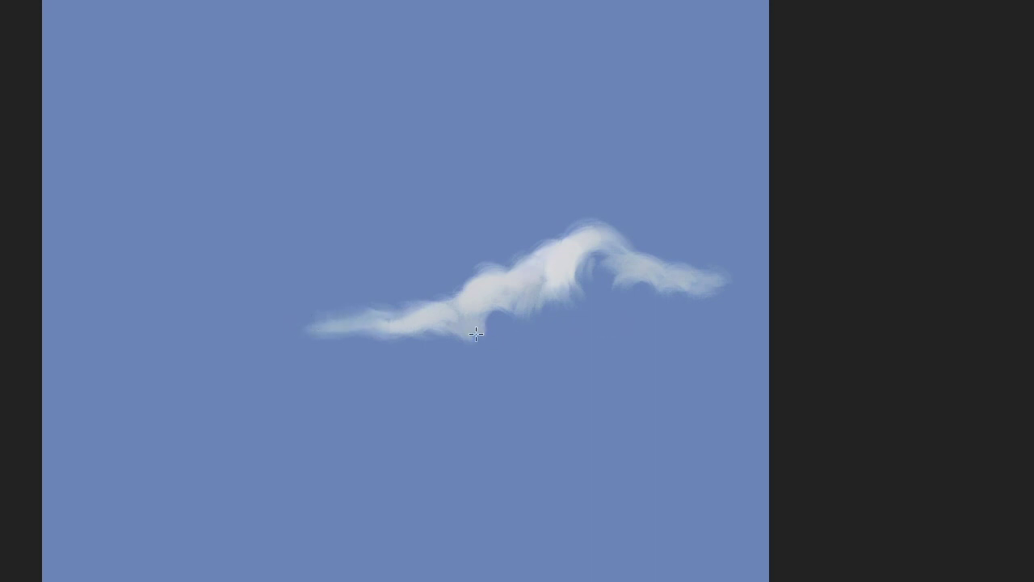
pyautogui.moveTo(475, 334); pyautogui.dragTo(525, 344)
pyautogui.moveTo(452, 334)
pyautogui.mouseDown()
pyautogui.moveTo(489, 338)
pyautogui.moveTo(491, 313)
pyautogui.moveTo(502, 315)
pyautogui.moveTo(498, 341)
pyautogui.moveTo(464, 312)
pyautogui.moveTo(465, 323)
pyautogui.moveTo(495, 312)
pyautogui.moveTo(475, 296)
pyautogui.moveTo(486, 298)
pyautogui.moveTo(477, 309)
pyautogui.moveTo(558, 286)
pyautogui.moveTo(522, 304)
pyautogui.moveTo(581, 300)
pyautogui.moveTo(544, 289)
pyautogui.moveTo(551, 261)
pyautogui.moveTo(559, 272)
pyautogui.moveTo(546, 288)
pyautogui.moveTo(581, 297)
pyautogui.moveTo(588, 263)
pyautogui.moveTo(572, 280)
pyautogui.moveTo(592, 252)
pyautogui.moveTo(611, 258)
pyautogui.moveTo(613, 292)
pyautogui.moveTo(648, 287)
pyautogui.moveTo(633, 265)
pyautogui.moveTo(647, 293)
pyautogui.moveTo(709, 295)
pyautogui.mouseUp()
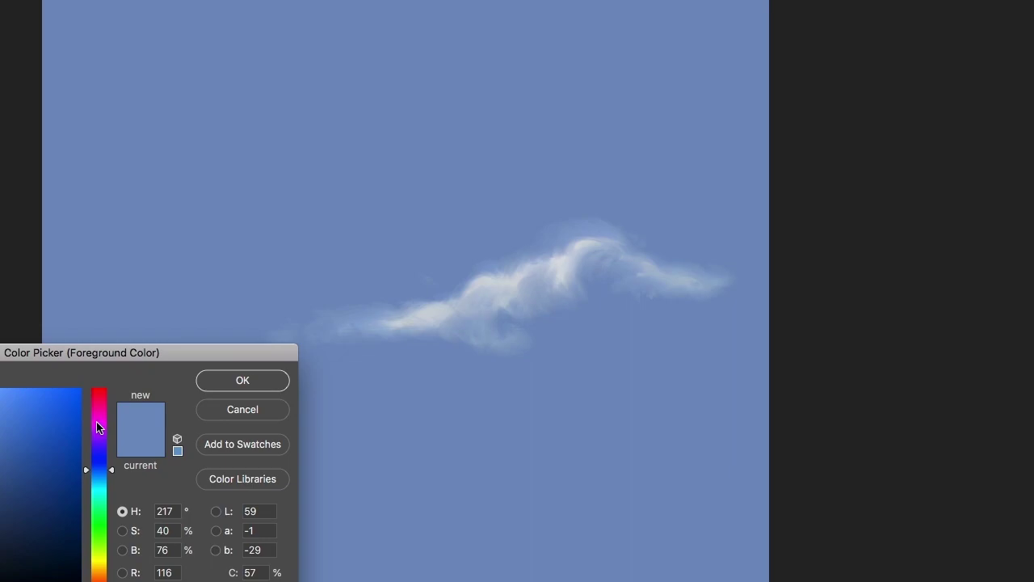
# Step: Set the foreground colour to magenta, then to a lighter pink
pyautogui.click(97, 426)
pyautogui.click(33, 420)
pyautogui.click(226, 376)
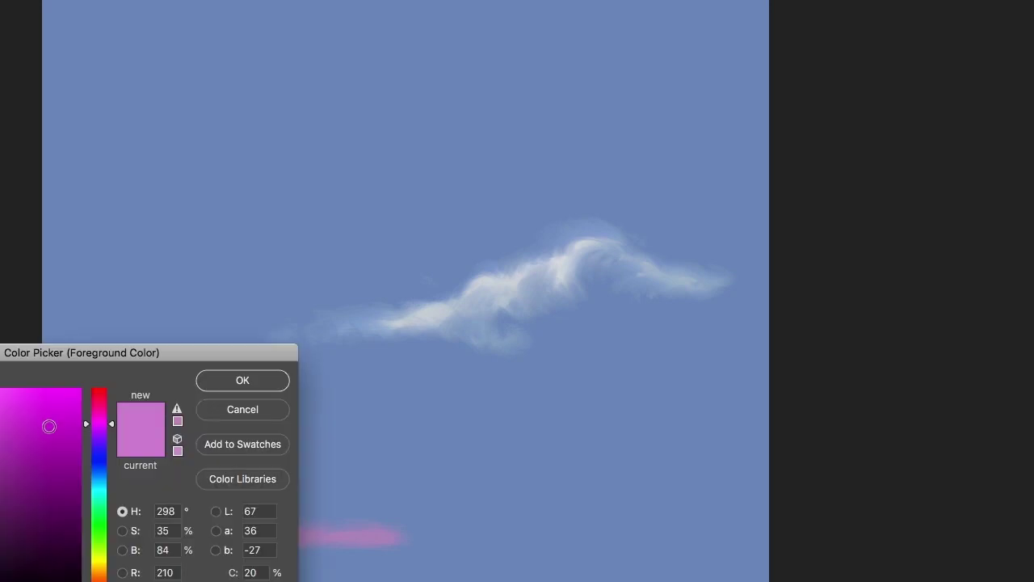
pyautogui.click(47, 425)
pyautogui.click(226, 376)
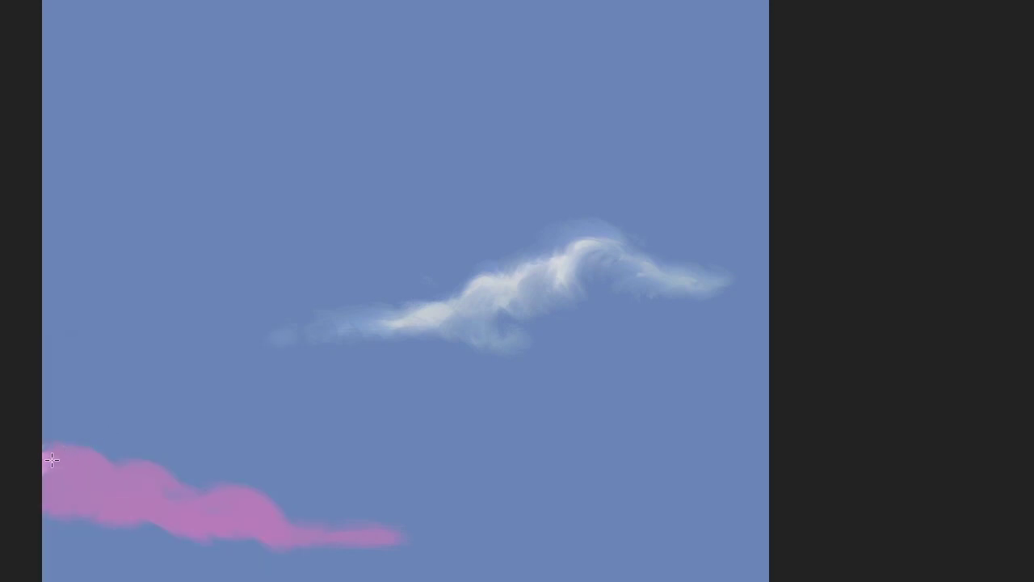
# Step: Paint lighter pink along the pink cloud's top edges and choose a slightly different pink
pyautogui.moveTo(51, 460)
pyautogui.mouseDown()
pyautogui.moveTo(88, 459)
pyautogui.moveTo(108, 474)
pyautogui.moveTo(139, 460)
pyautogui.moveTo(123, 479)
pyautogui.moveTo(145, 468)
pyautogui.moveTo(198, 500)
pyautogui.moveTo(162, 499)
pyautogui.moveTo(94, 470)
pyautogui.moveTo(64, 473)
pyautogui.moveTo(202, 504)
pyautogui.moveTo(183, 494)
pyautogui.moveTo(230, 490)
pyautogui.moveTo(184, 491)
pyautogui.moveTo(185, 469)
pyautogui.moveTo(194, 479)
pyautogui.moveTo(174, 488)
pyautogui.moveTo(140, 464)
pyautogui.moveTo(100, 463)
pyautogui.mouseUp()
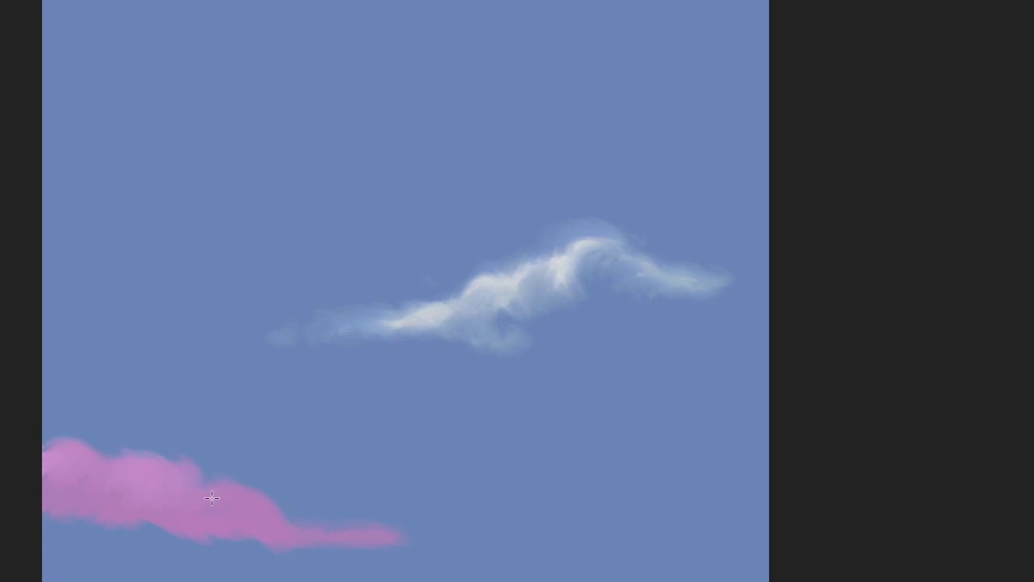
pyautogui.moveTo(212, 498)
pyautogui.mouseDown()
pyautogui.moveTo(252, 495)
pyautogui.moveTo(293, 528)
pyautogui.moveTo(280, 514)
pyautogui.moveTo(313, 528)
pyautogui.moveTo(308, 537)
pyautogui.moveTo(336, 536)
pyautogui.moveTo(334, 545)
pyautogui.moveTo(291, 533)
pyautogui.moveTo(357, 536)
pyautogui.mouseUp()
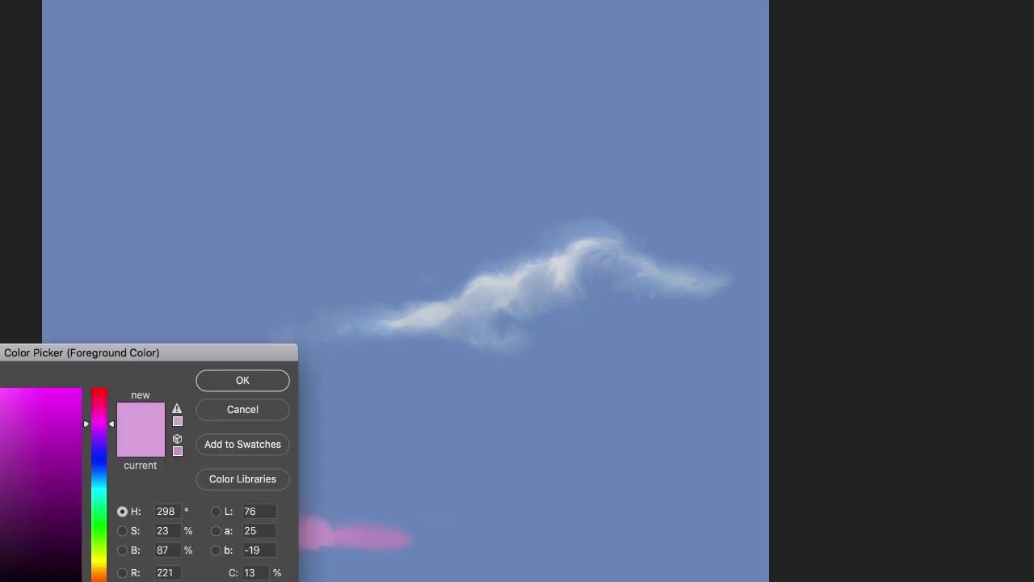
pyautogui.click(80, 404)
pyautogui.click(243, 379)
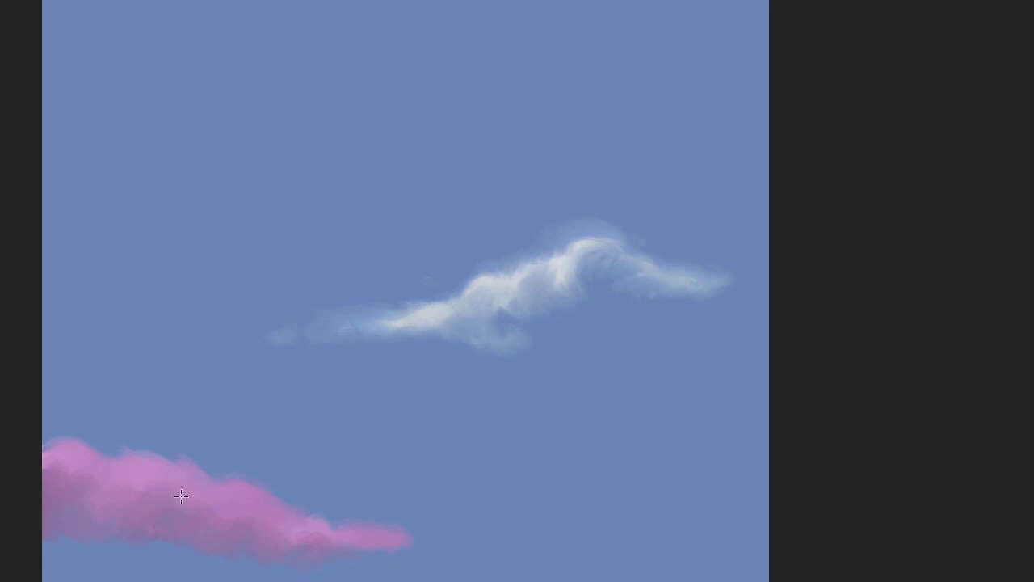
# Step: Extend the pink cloud down toward the bottom of the canvas
pyautogui.moveTo(150, 507)
pyautogui.mouseDown()
pyautogui.moveTo(376, 551)
pyautogui.moveTo(420, 536)
pyautogui.mouseUp()
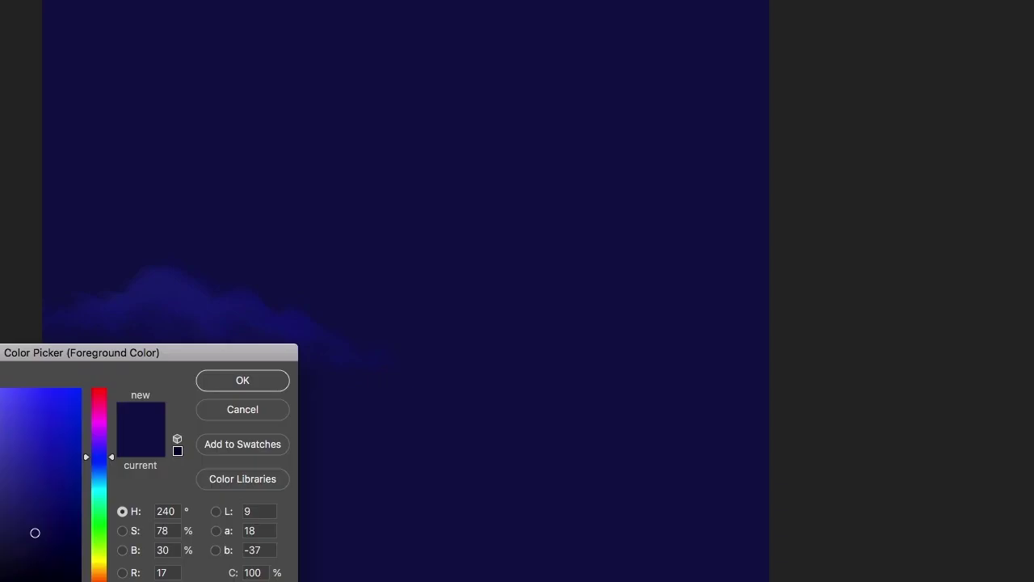
# Step: Choose a deeper grey-blue paint colour for the clouds
pyautogui.click(2, 440)
pyautogui.click(2, 428)
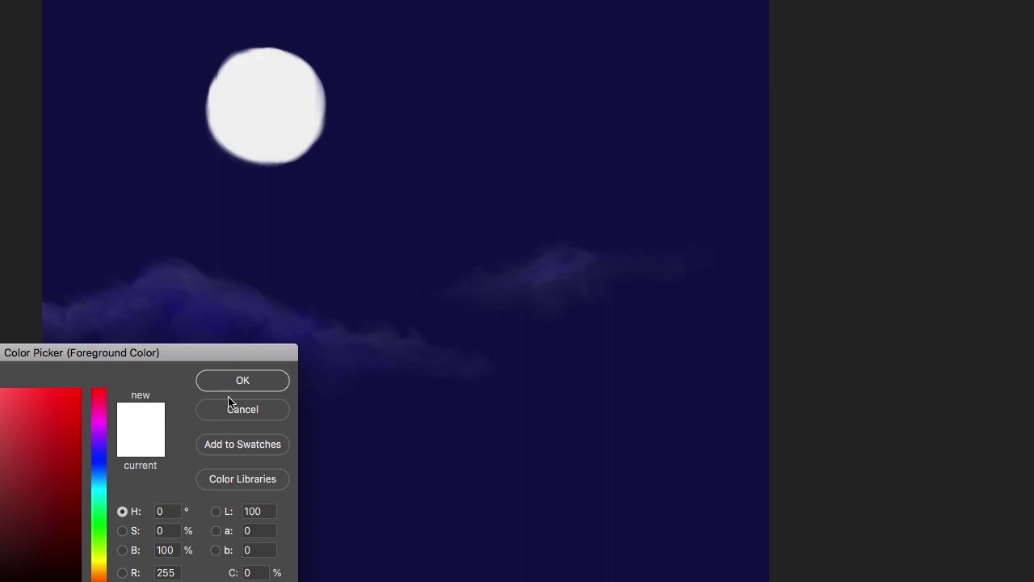
# Step: Shift the paint hue to blue and enlarge the brush
pyautogui.click(99, 472)
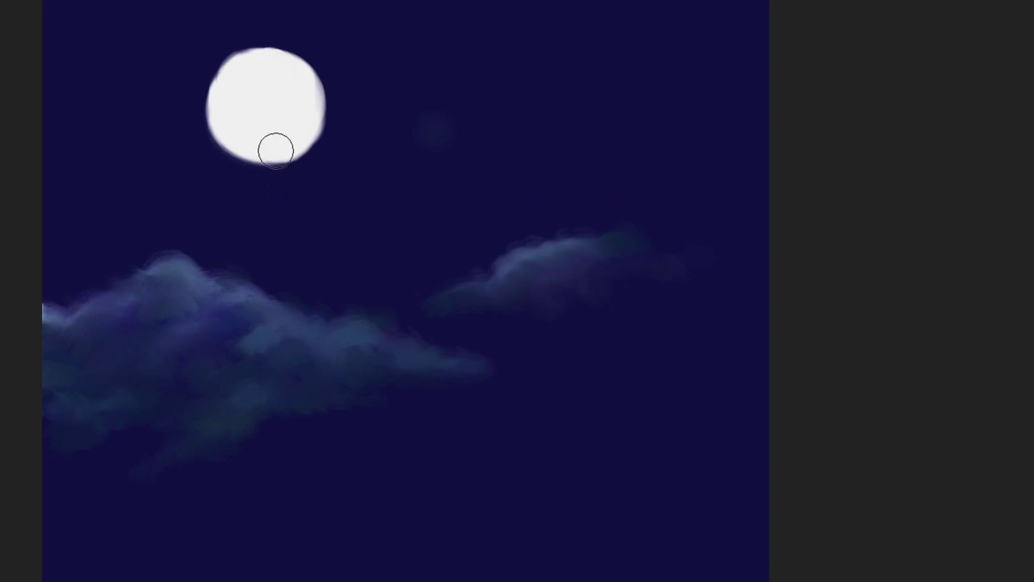
pyautogui.press(']')
pyautogui.press(']')
pyautogui.press(']')
pyautogui.press(']')
pyautogui.press(']')
pyautogui.press(']')
pyautogui.press(']')
pyautogui.press(']')
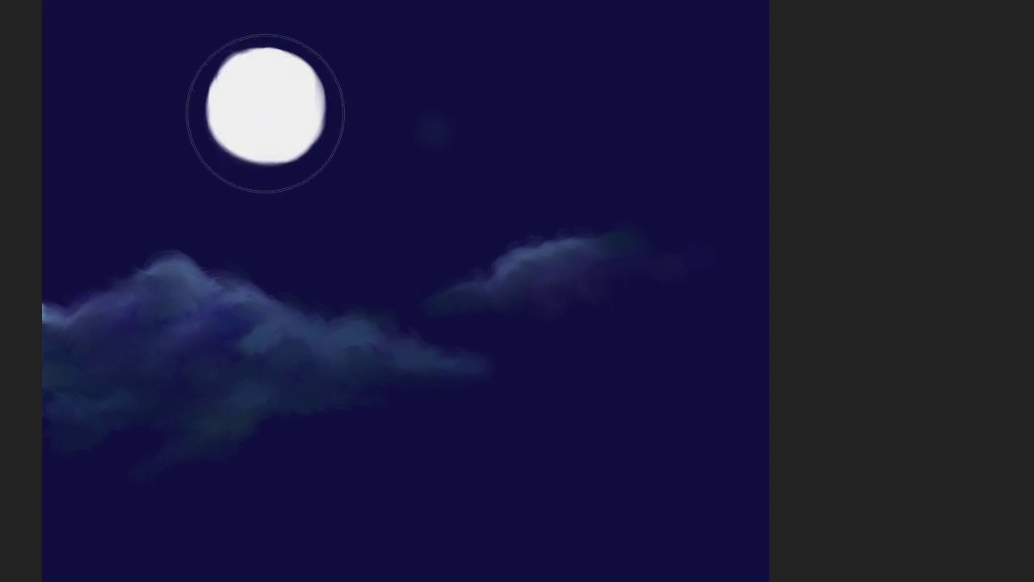
# Step: Dab a soft, bright glow around the moon
pyautogui.click(266, 114)
pyautogui.click(266, 114)
pyautogui.click(266, 114)
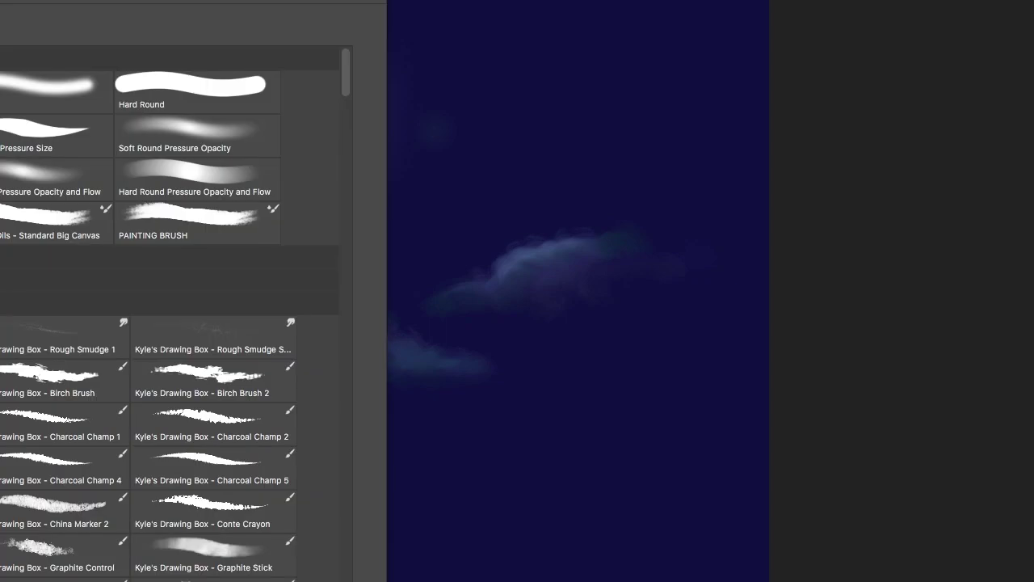
# Step: Switch to the Pressure Size brush and paint a small white star
pyautogui.click(25, 132)
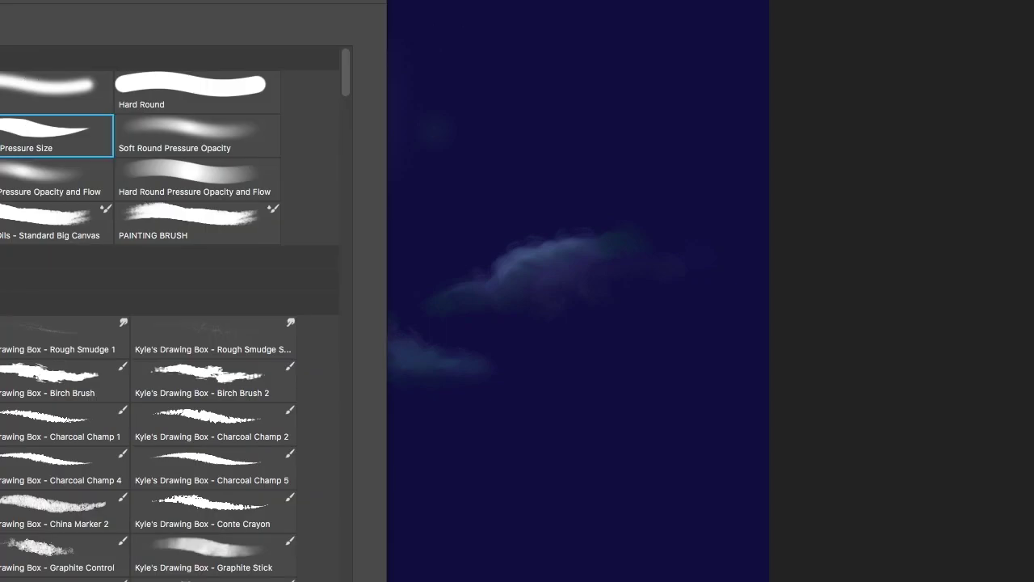
pyautogui.press('F5')
pyautogui.click(119, 220)
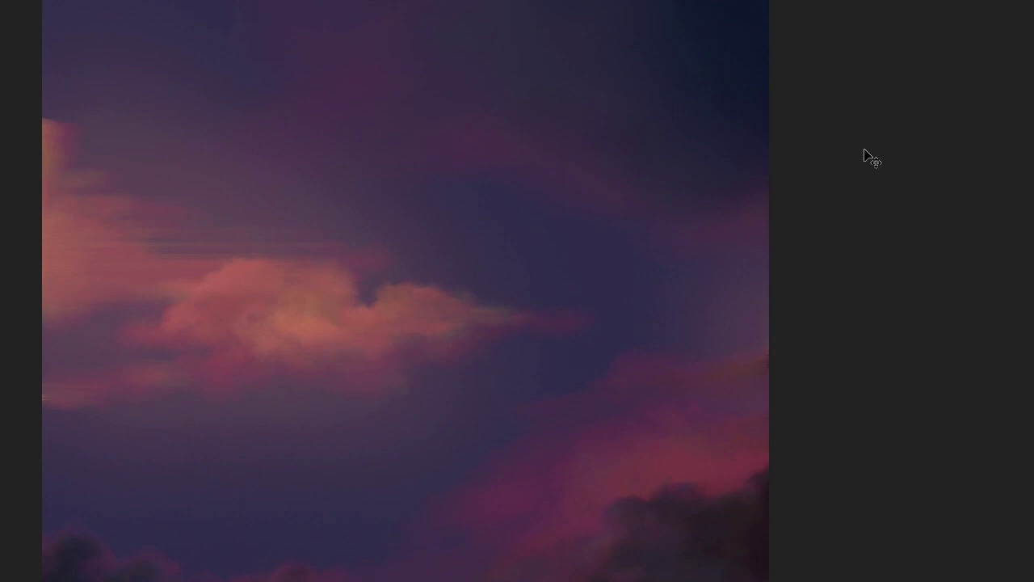
# Step: Open and close the brush preset list, then dismiss the hidden-layer warning
pyautogui.press('F5')
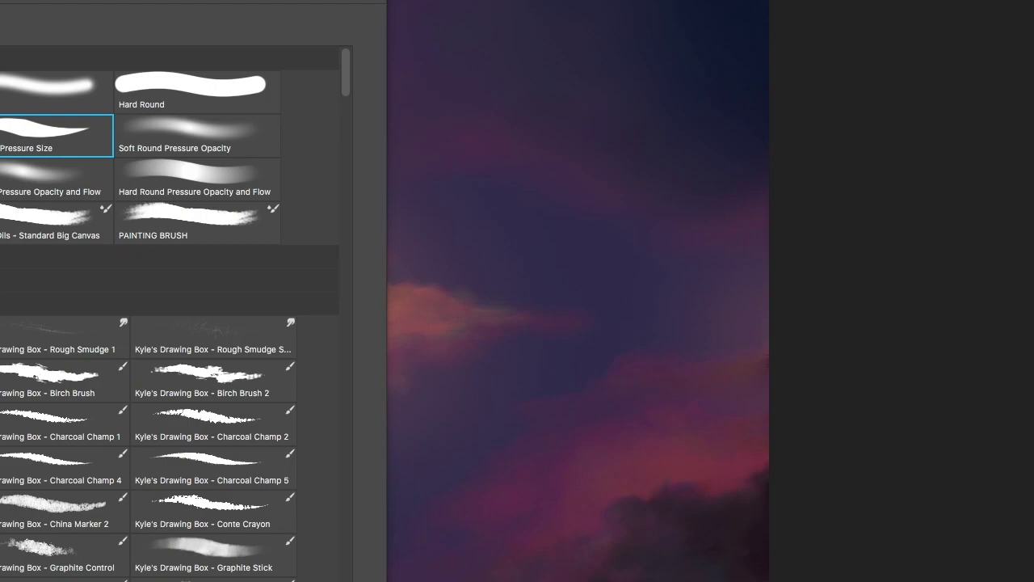
pyautogui.click(369, 226)
pyautogui.click(659, 155)
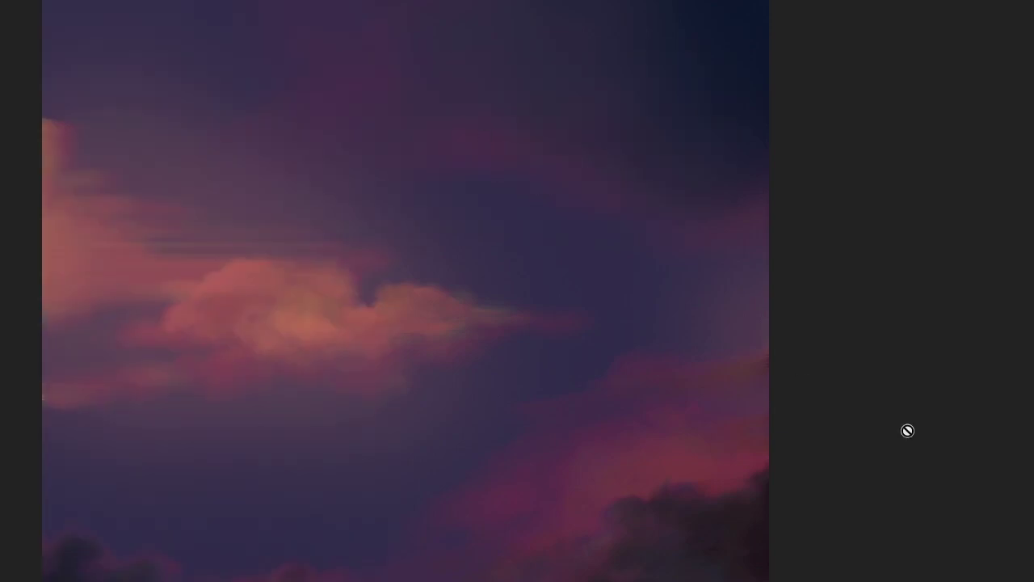